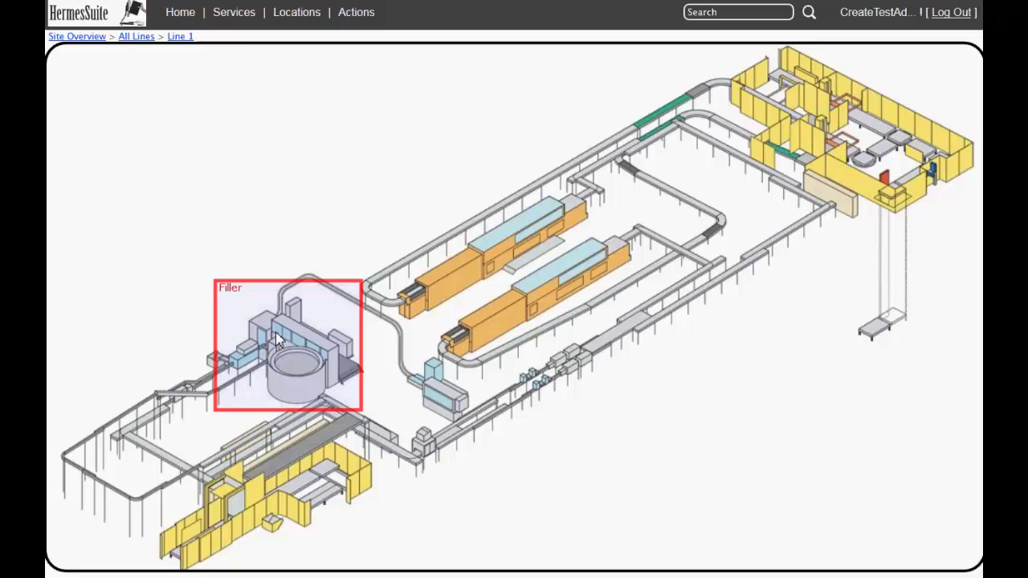
- Open the resource list of the Filler hotspot on Line 1 and start adding a resource
click(277, 339)
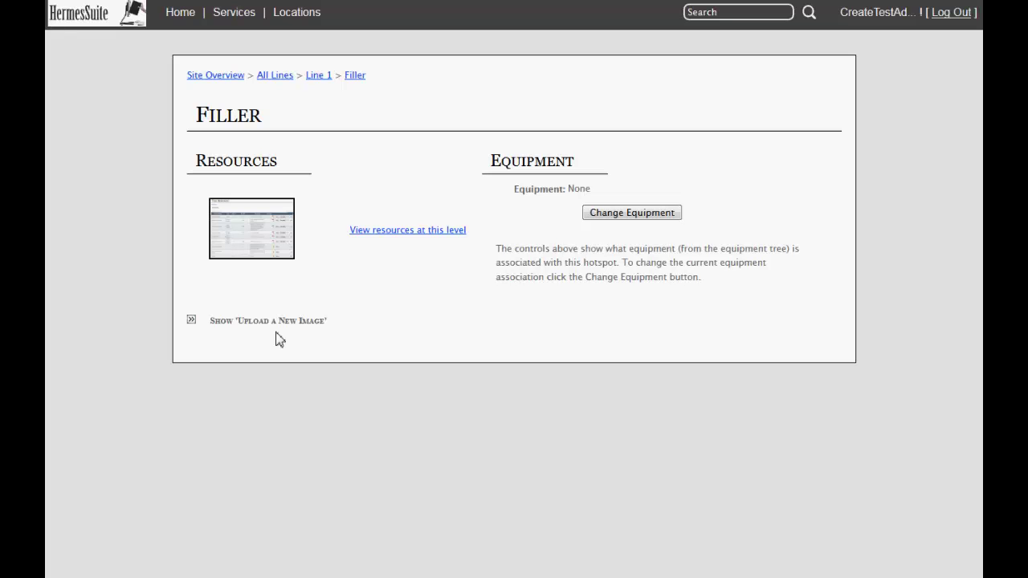
click(259, 216)
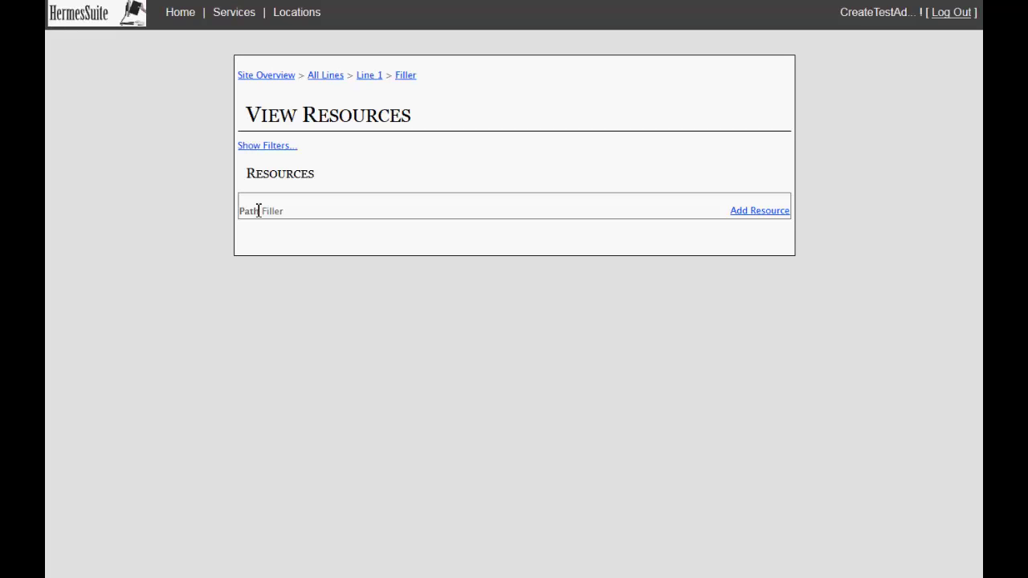
click(753, 212)
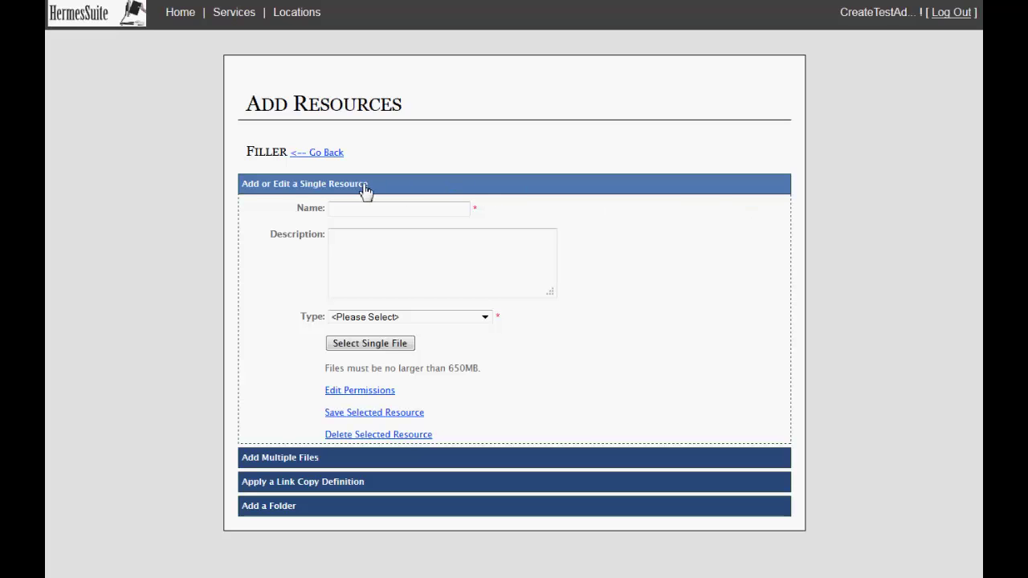
- Look through the multiple-file, link copy definition and folder options, and return to the single-resource form
click(551, 462)
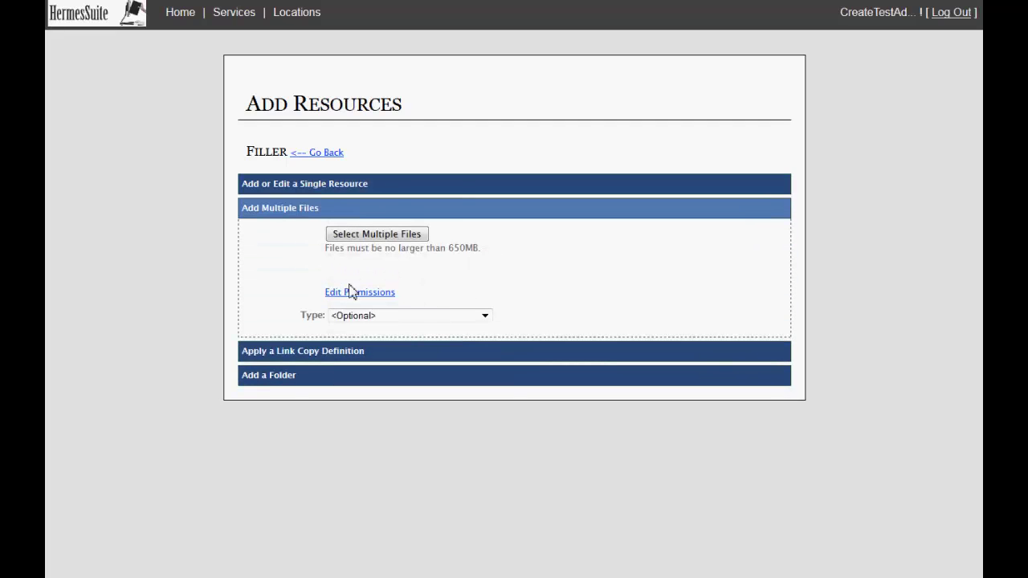
click(286, 355)
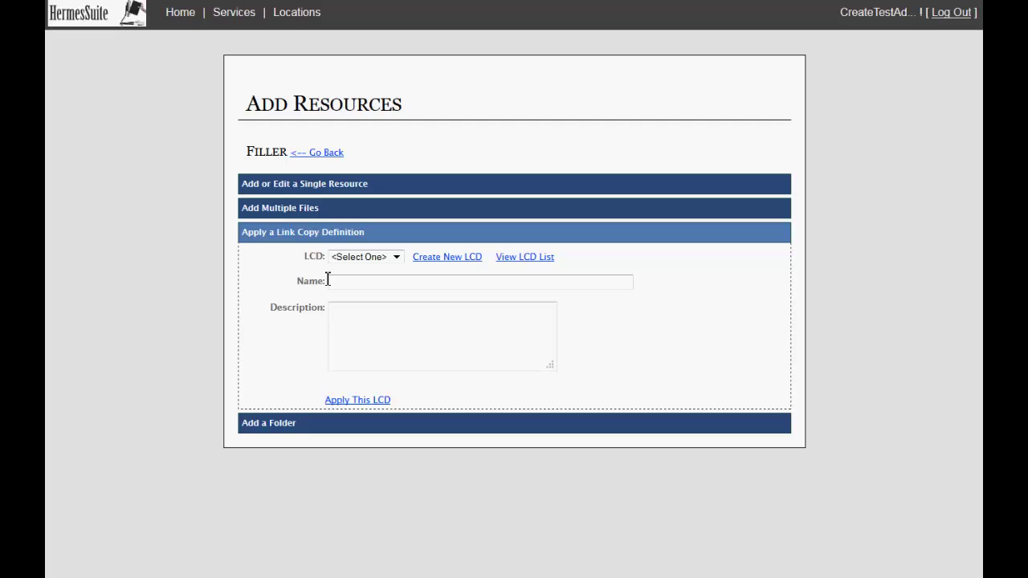
click(288, 424)
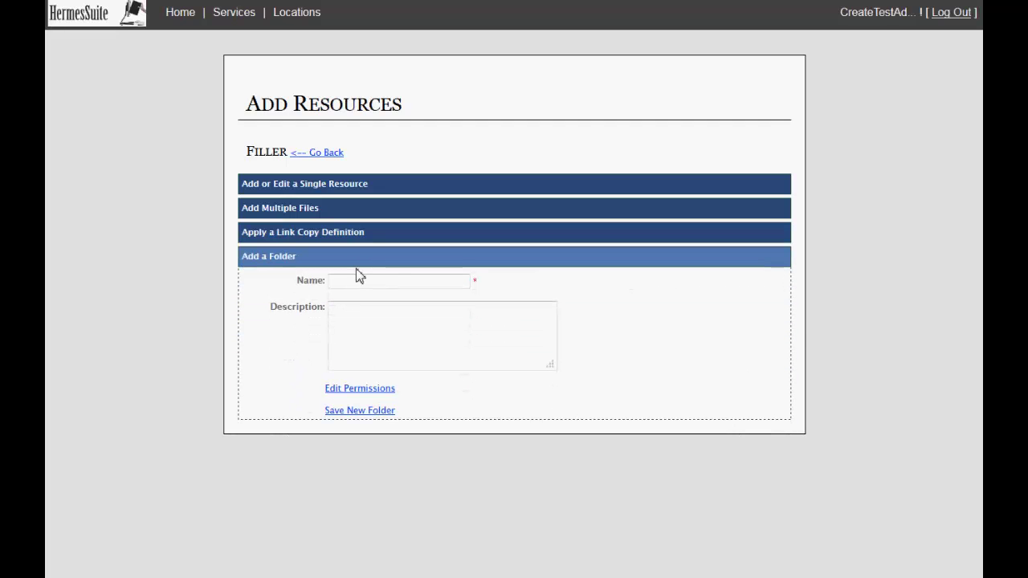
click(265, 186)
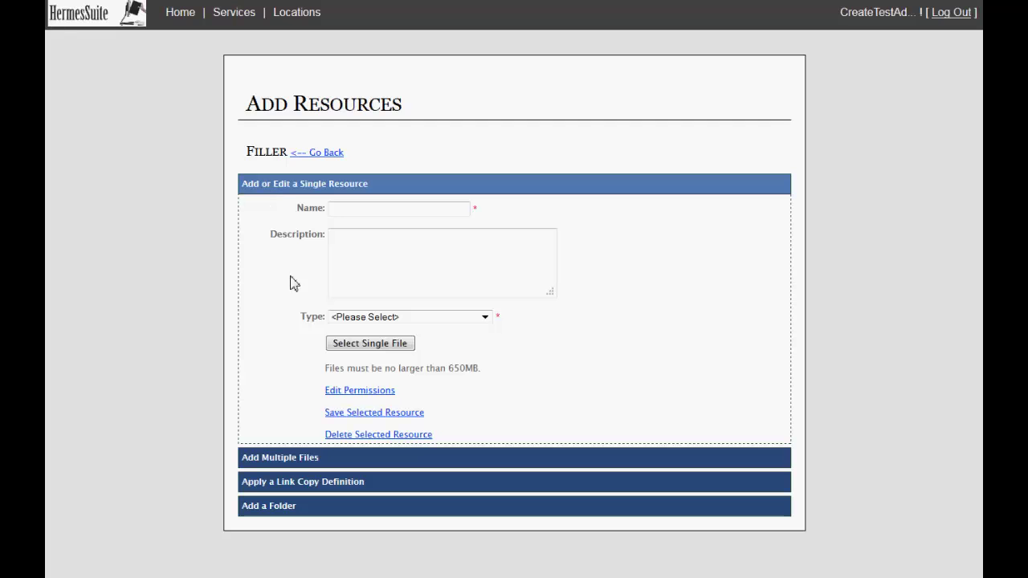
- Upload Filler.pdf from the Resource Library folder as the single resource's file
click(369, 343)
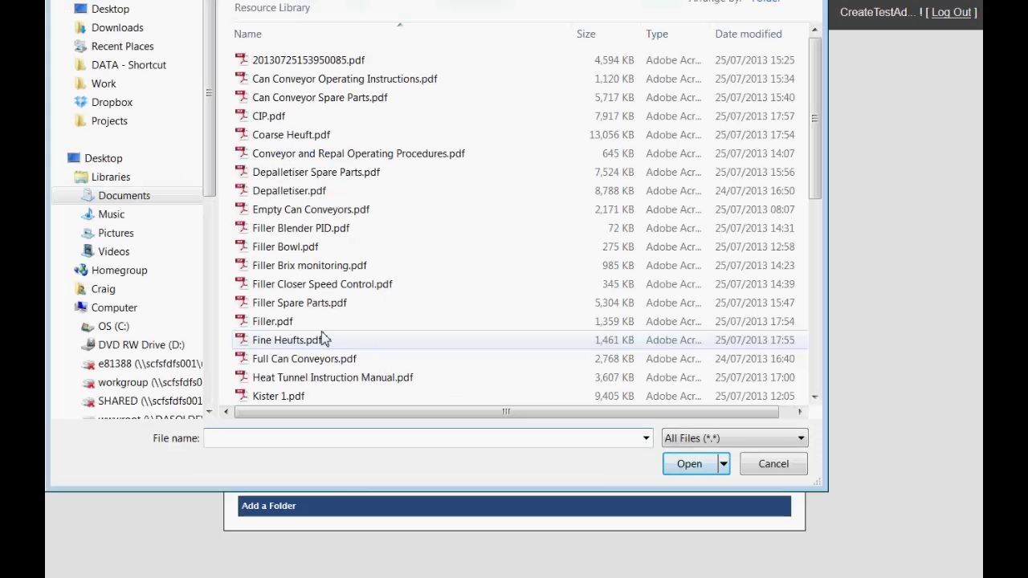
click(287, 324)
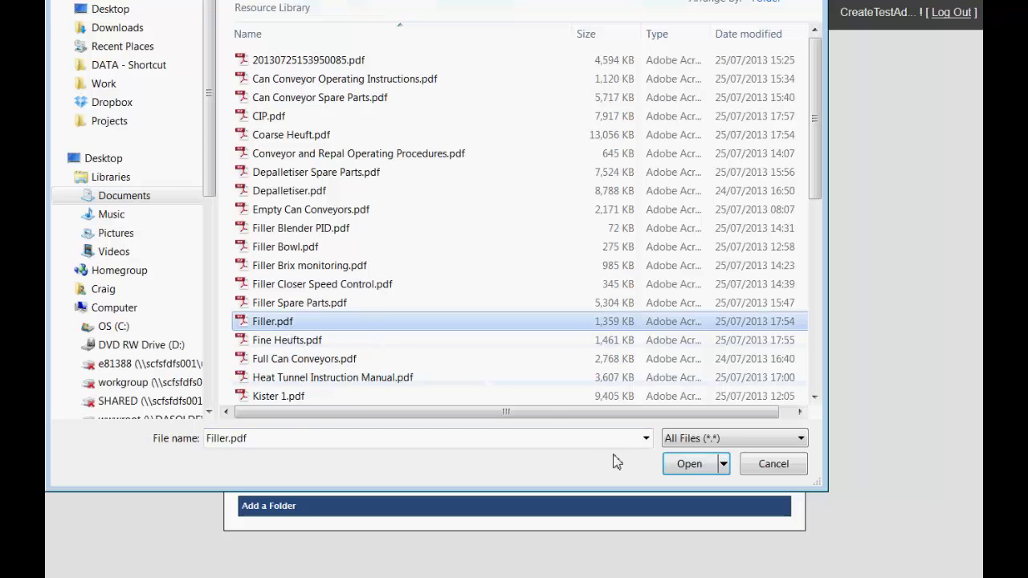
click(684, 467)
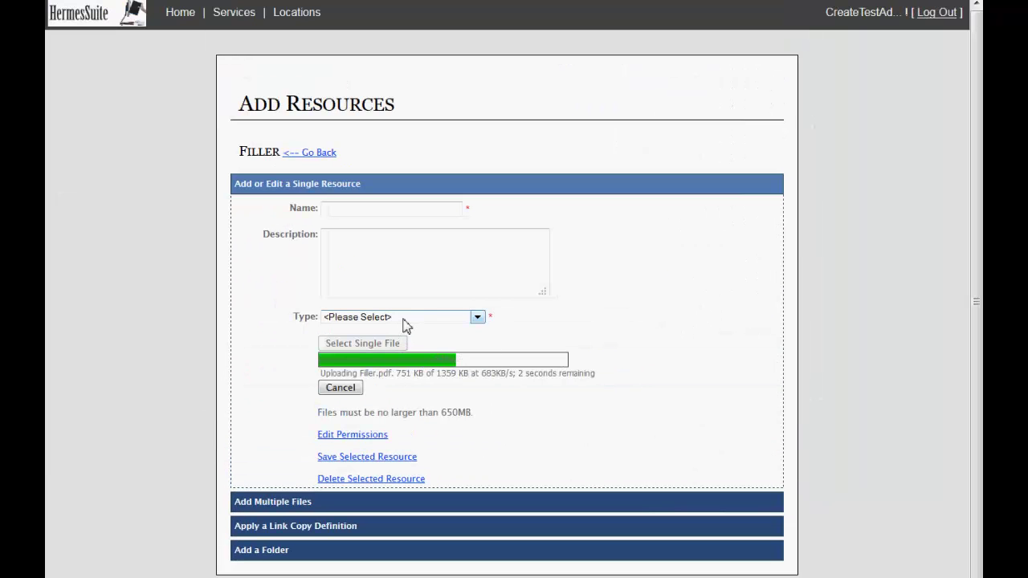
- Name the resource Electrical Drawing, describe it as "The electrical drawings for the filler in PDF format" and set its type to Technical Drawing
click(394, 205)
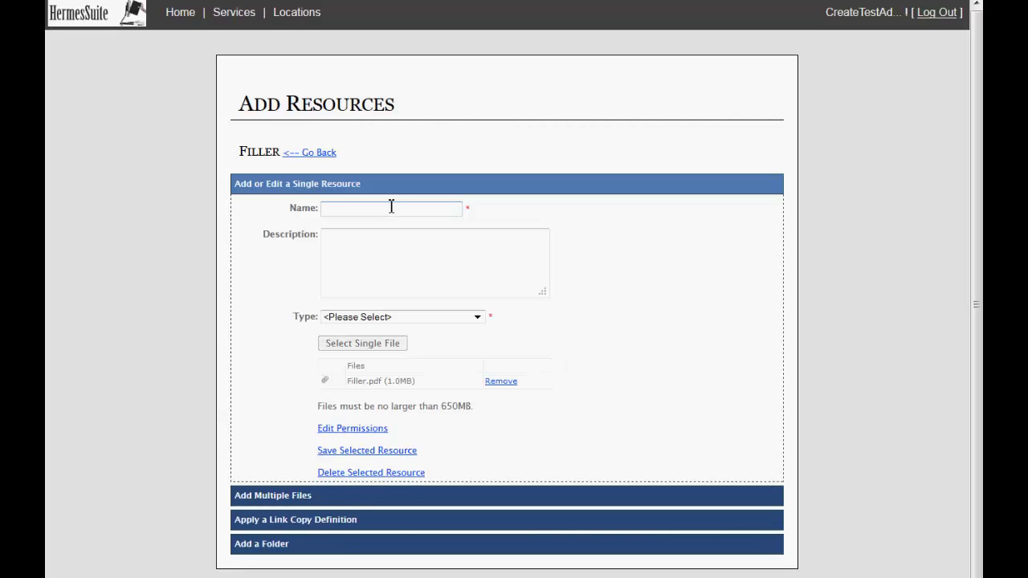
text(Electrical Drawing)
key(Tab)
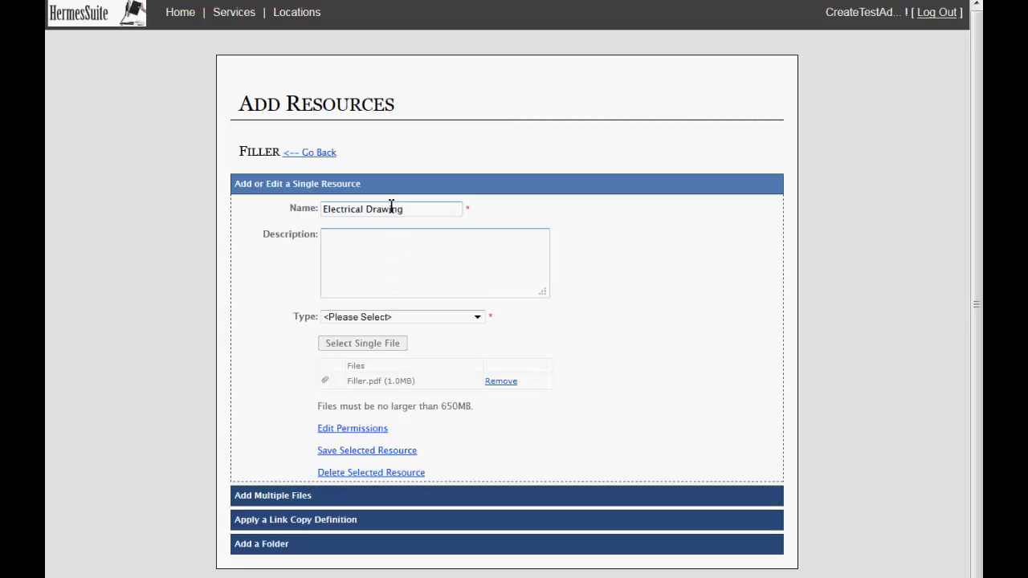
text(The electrical drawings for the )
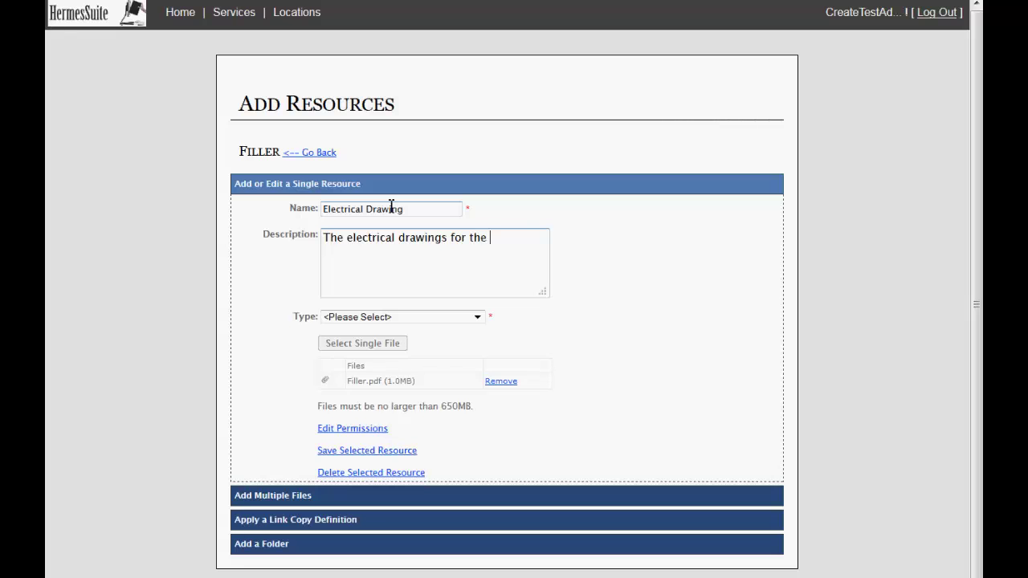
text(filler in PDF format)
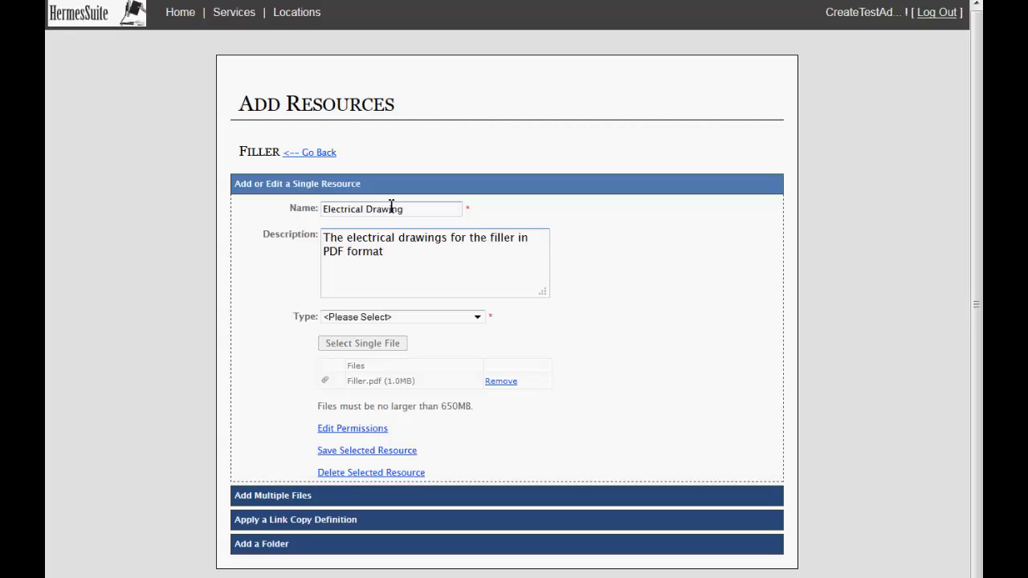
click(477, 317)
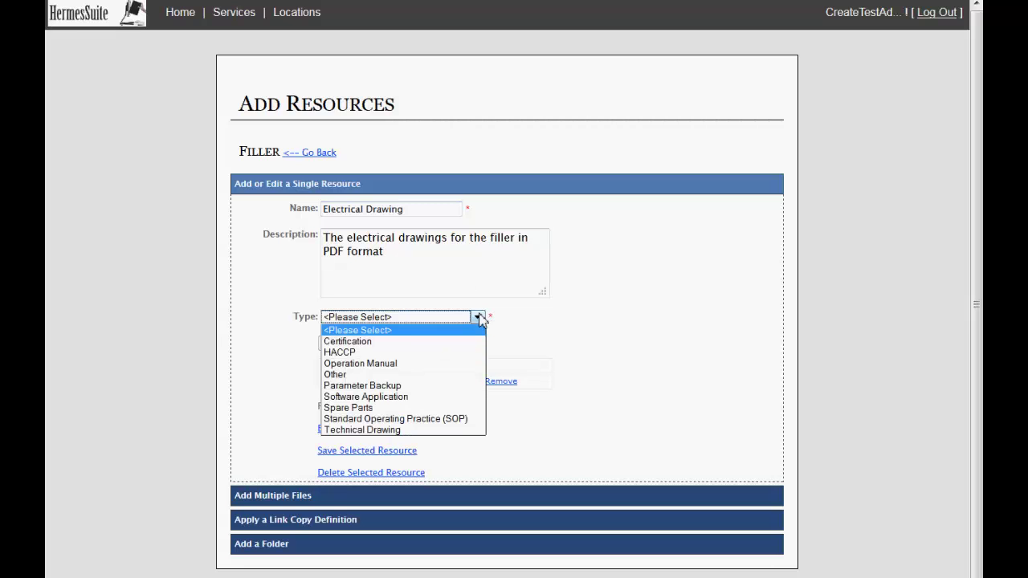
click(415, 431)
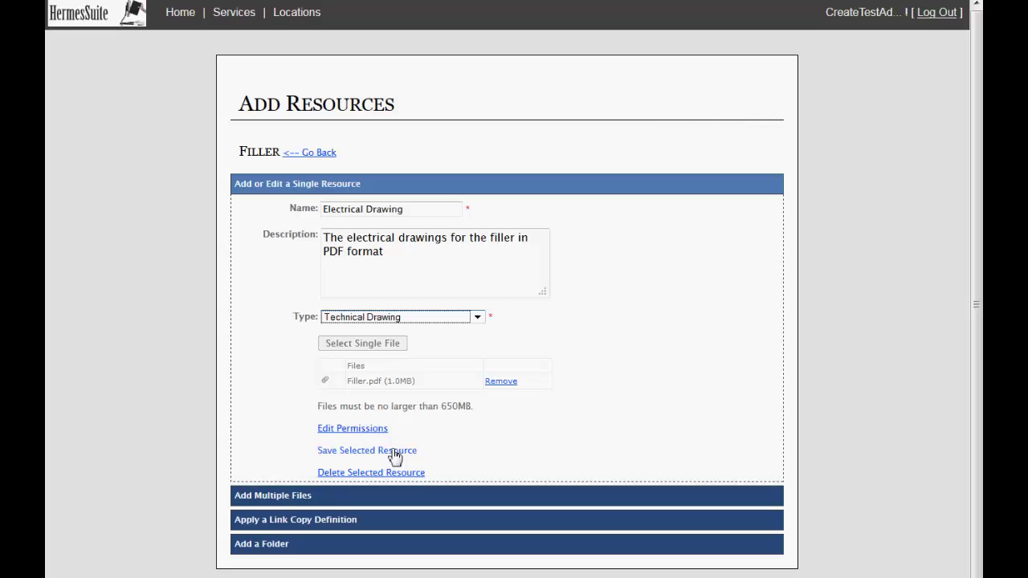
- Check the Users group's access options in the resource's permissions without changing them, and save the resource
click(357, 433)
scroll(357, 438, down, 1)
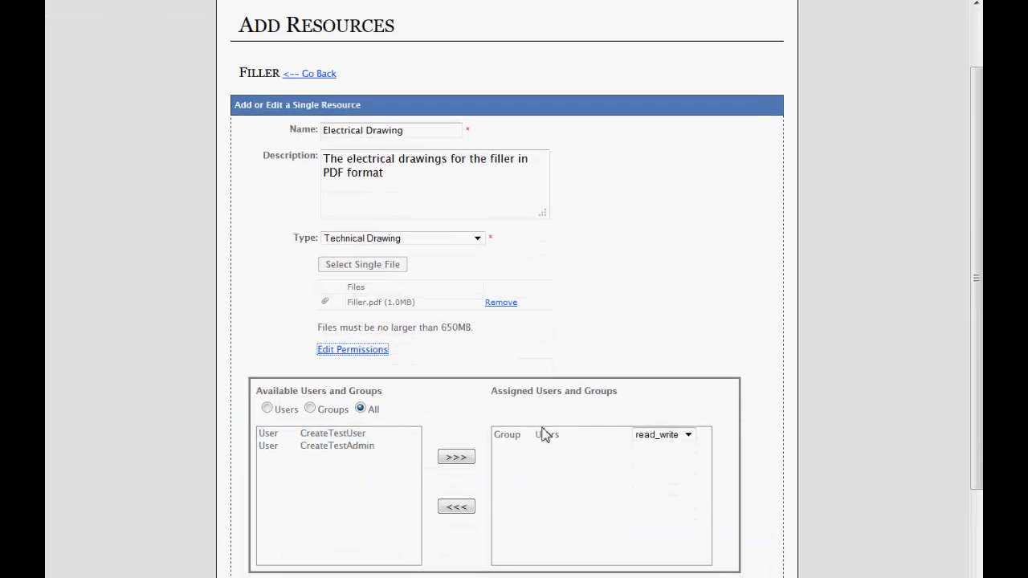
click(668, 441)
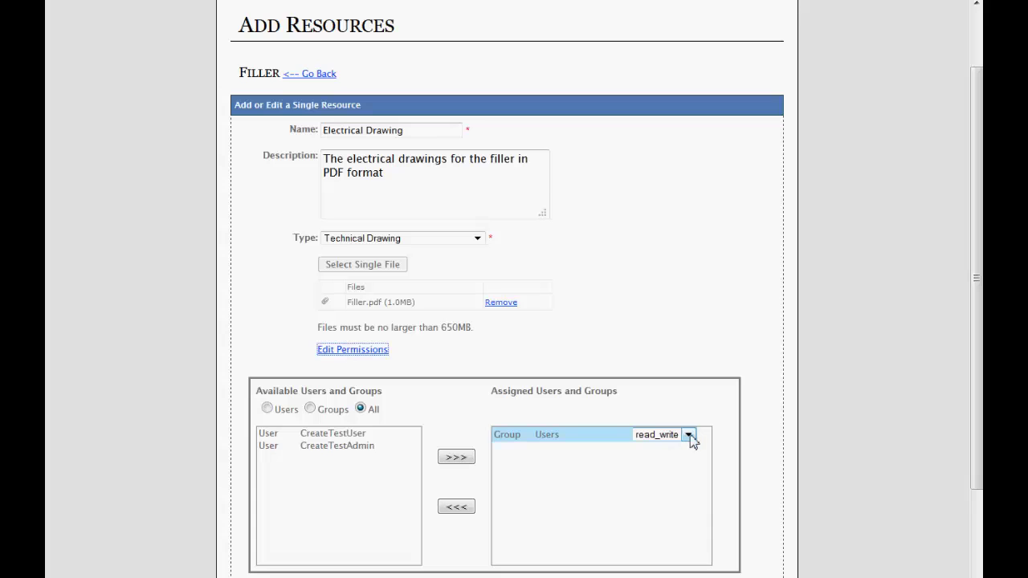
click(688, 436)
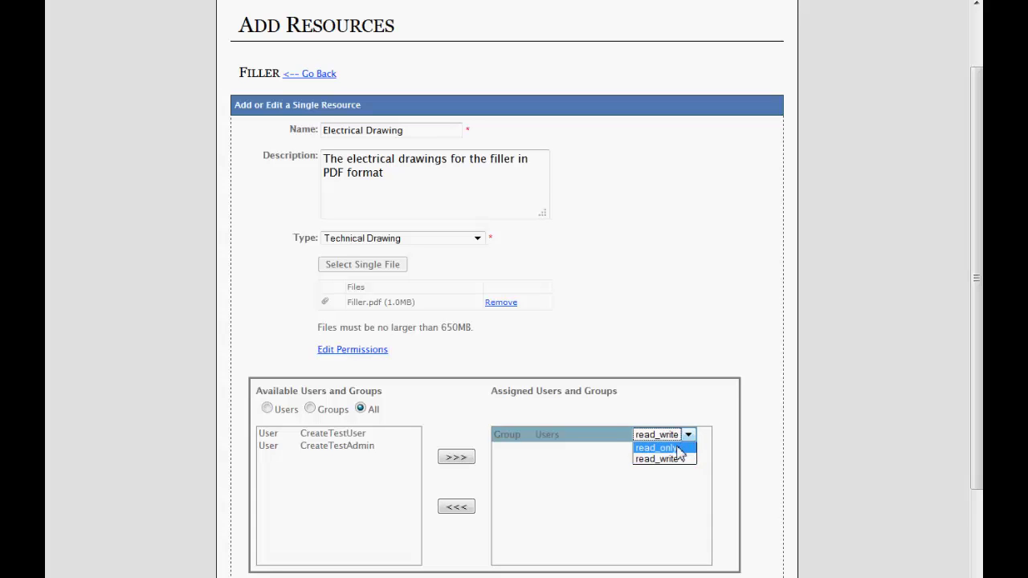
click(689, 436)
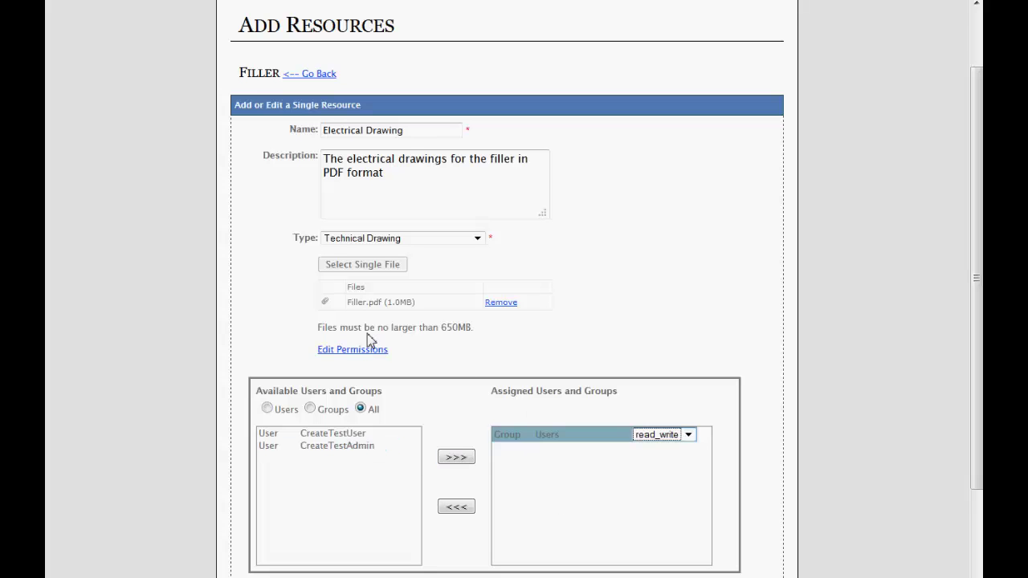
click(361, 353)
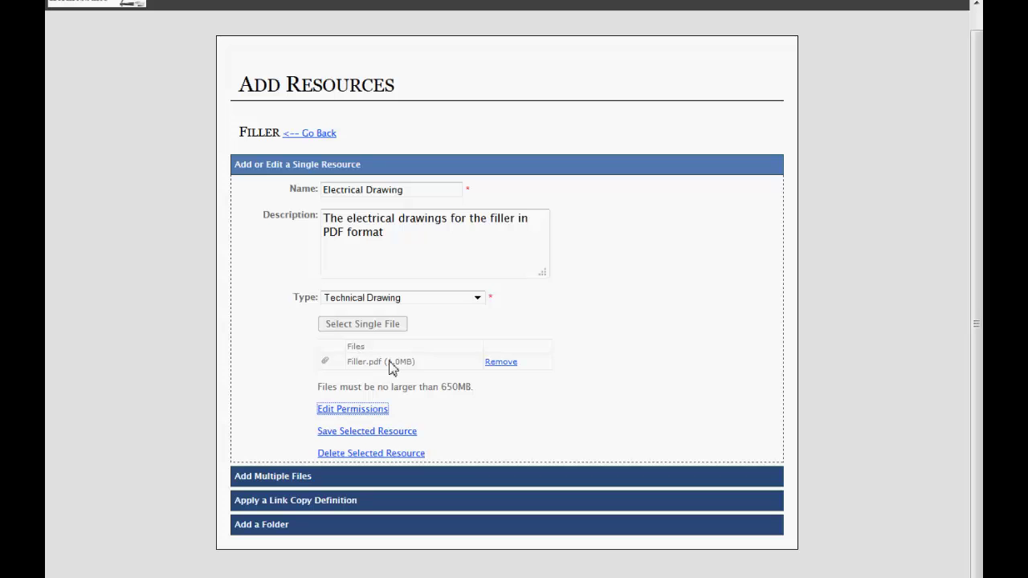
click(397, 437)
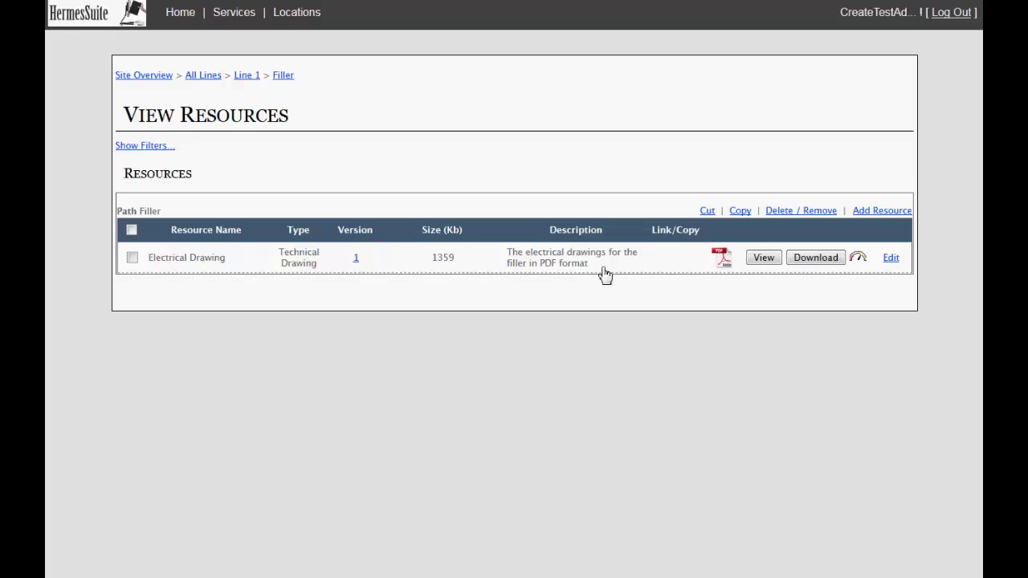
- Open the form for adding another resource to the Filler and start choosing its file
click(873, 214)
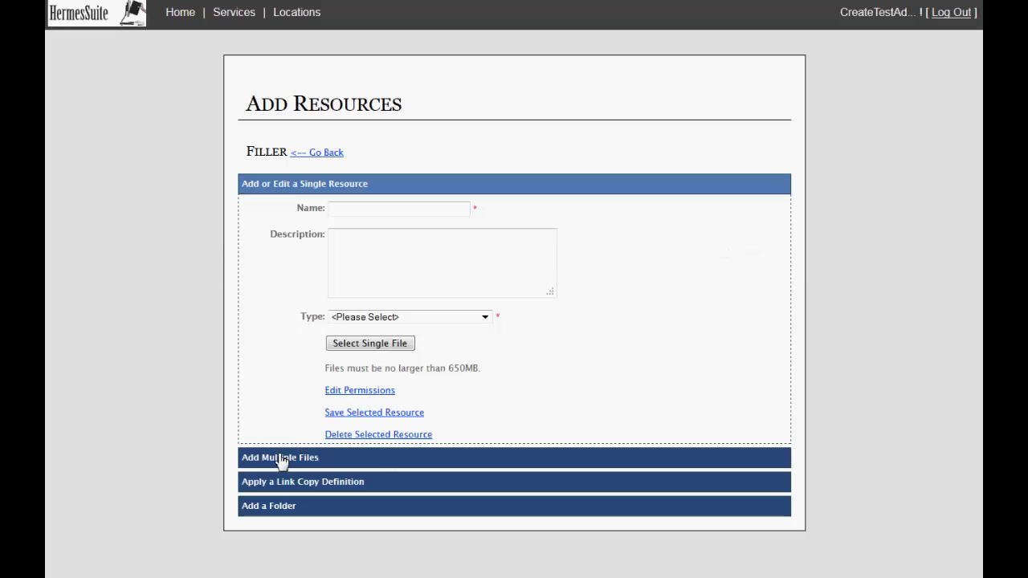
click(361, 345)
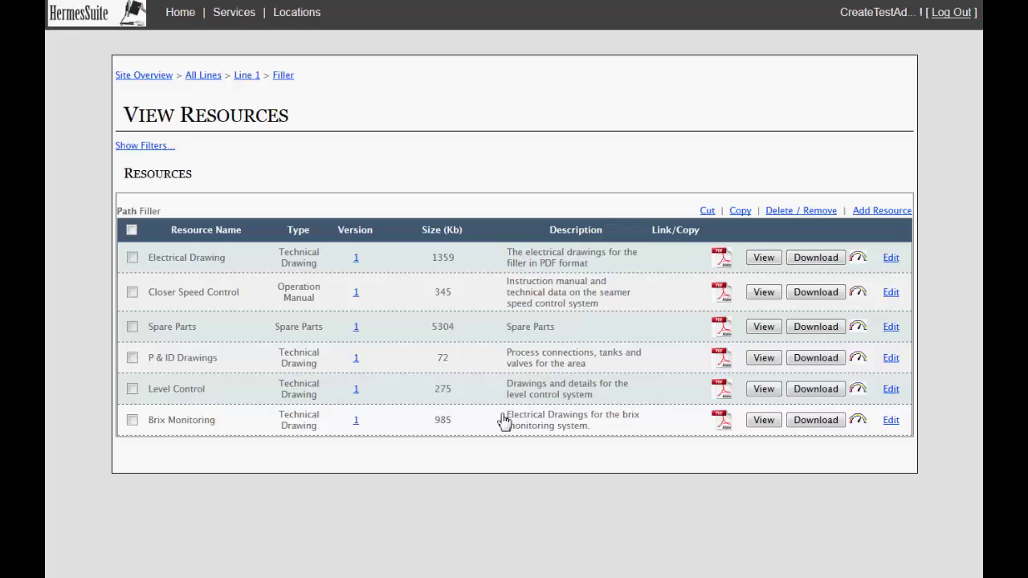
- View the PDF of the Filler's Spare Parts resource and read through its pages
click(507, 328)
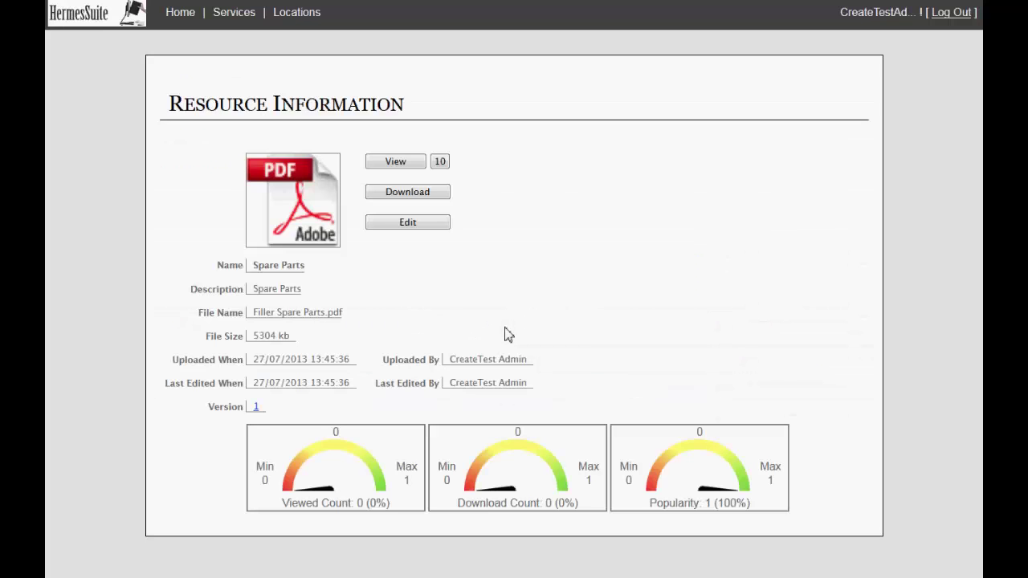
click(405, 170)
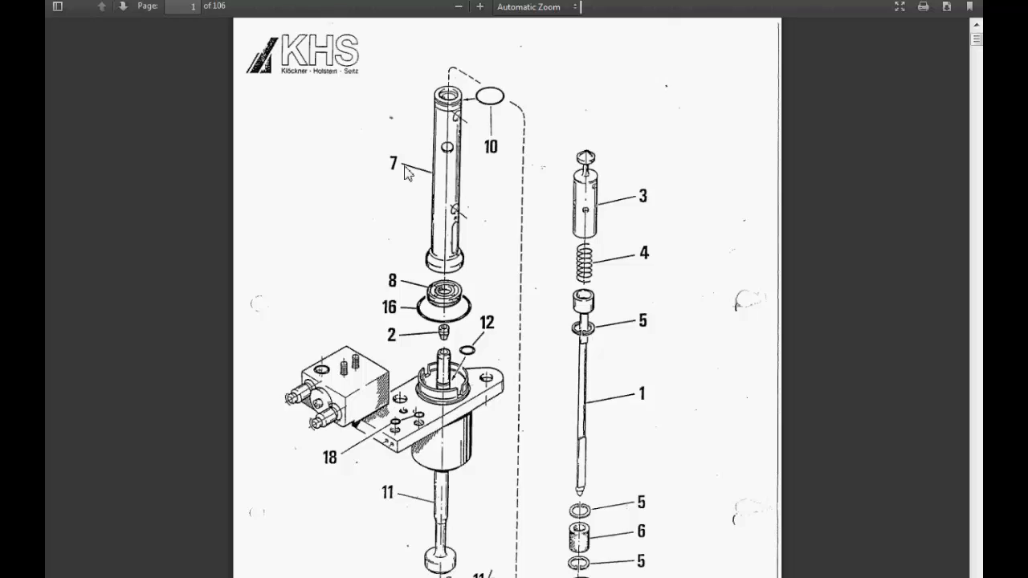
scroll(405, 173, down, 10)
scroll(404, 171, down, 15)
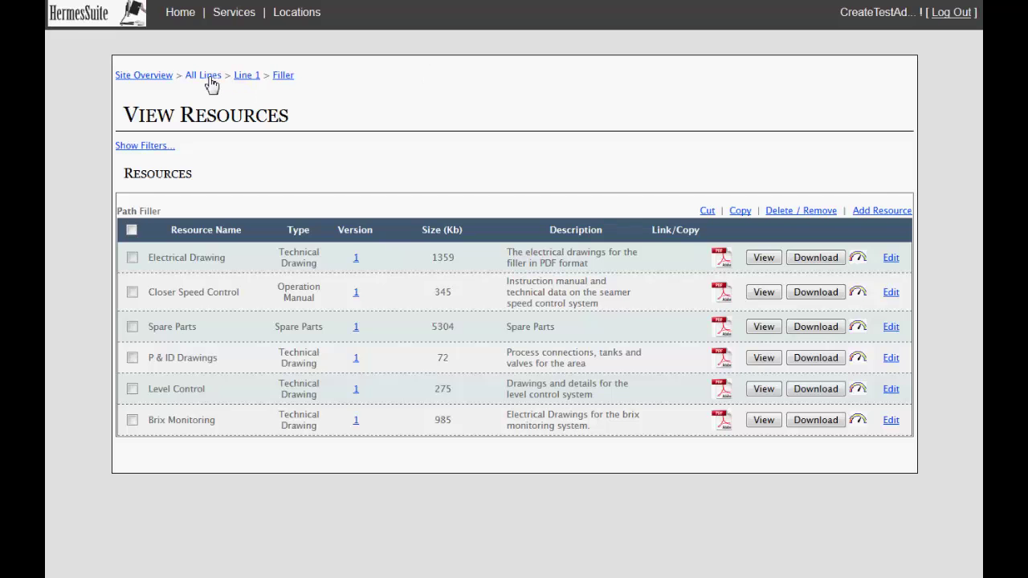
- Create a hotspot named Depalletiser around the yellow-fenced machine area nearest the Filler on the Line 1 drawing
click(252, 77)
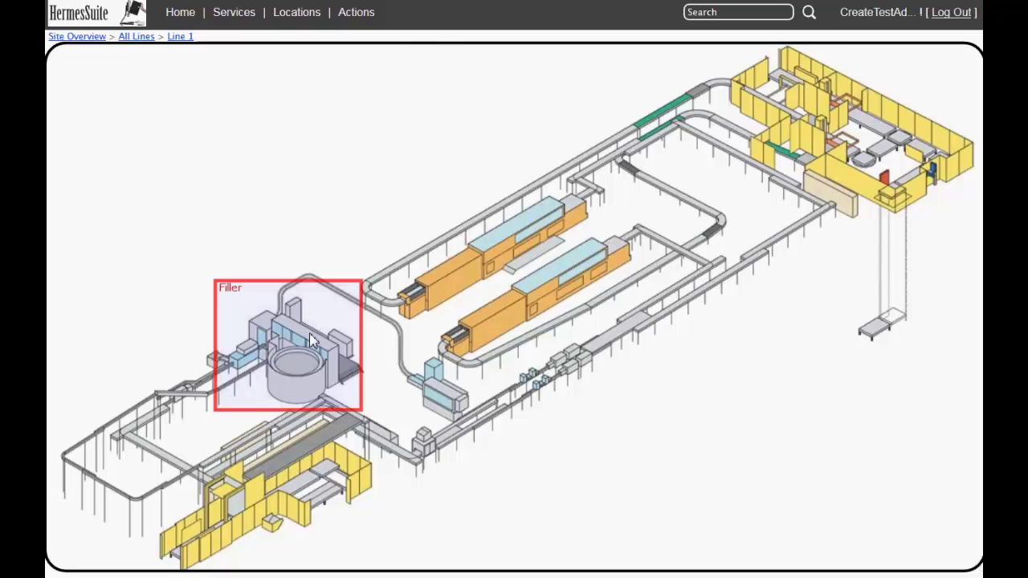
mouse_move(366, 16)
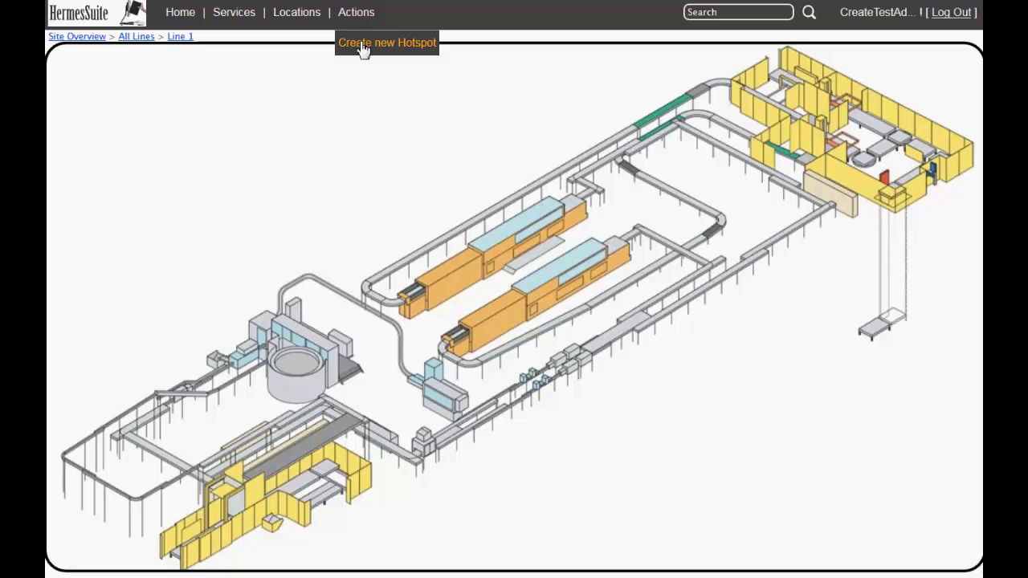
click(362, 51)
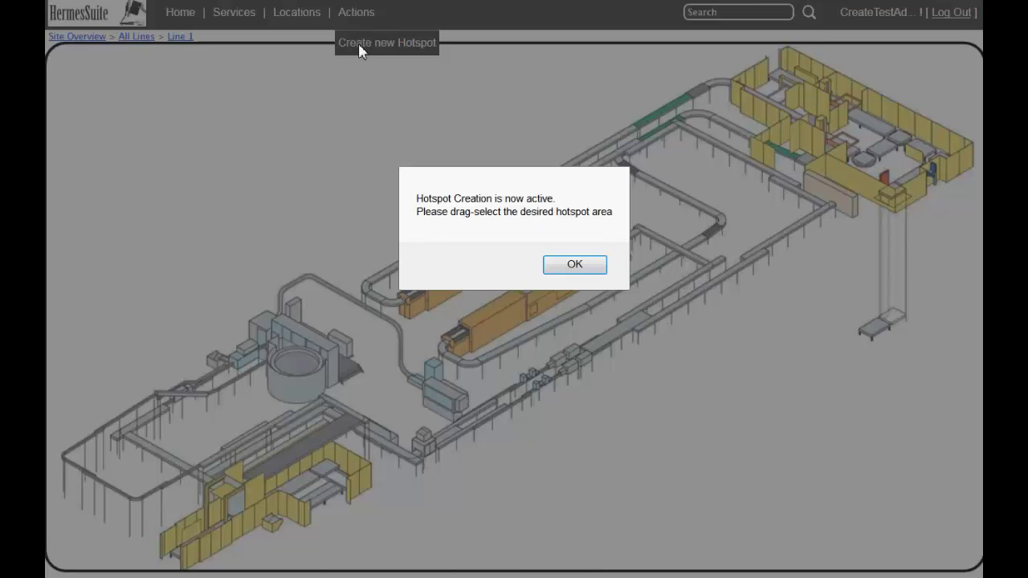
click(572, 265)
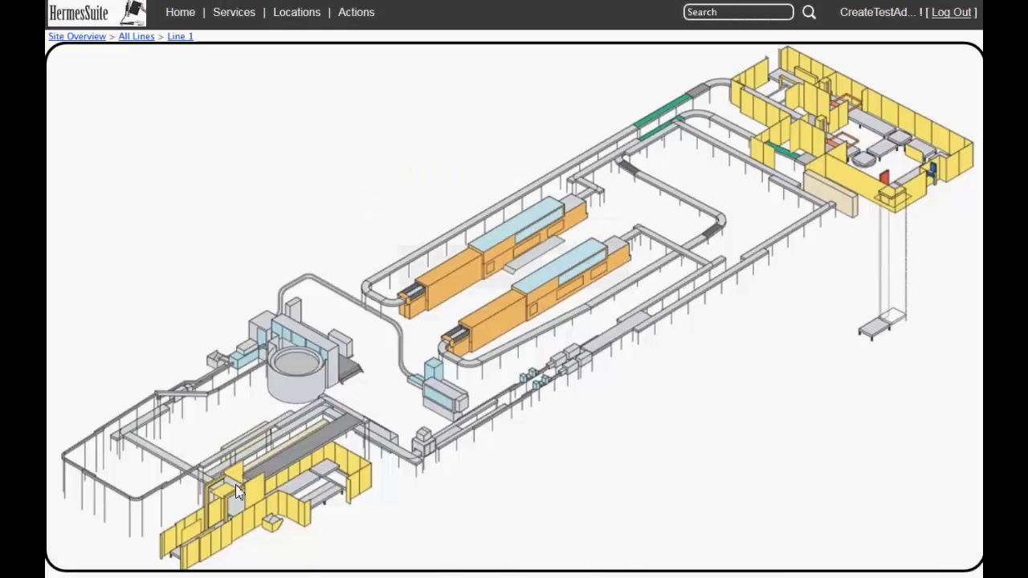
drag(165, 568, 374, 391)
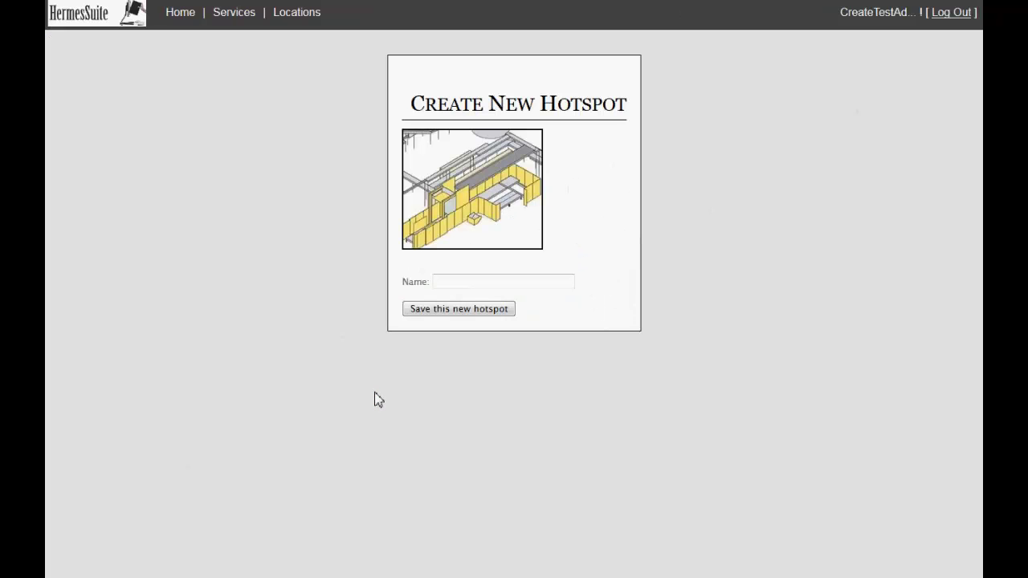
text(De)
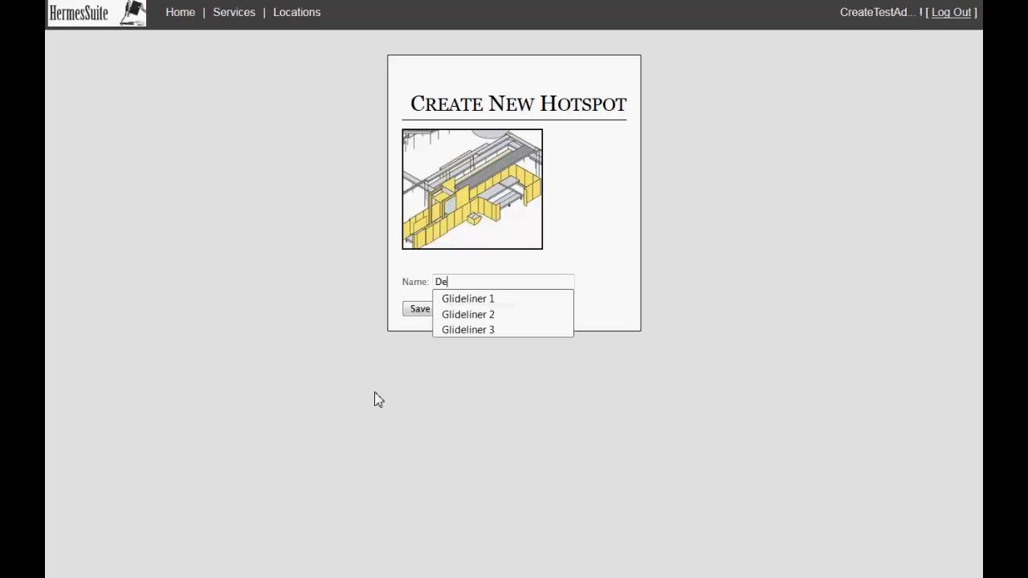
text(palletiser)
click(455, 314)
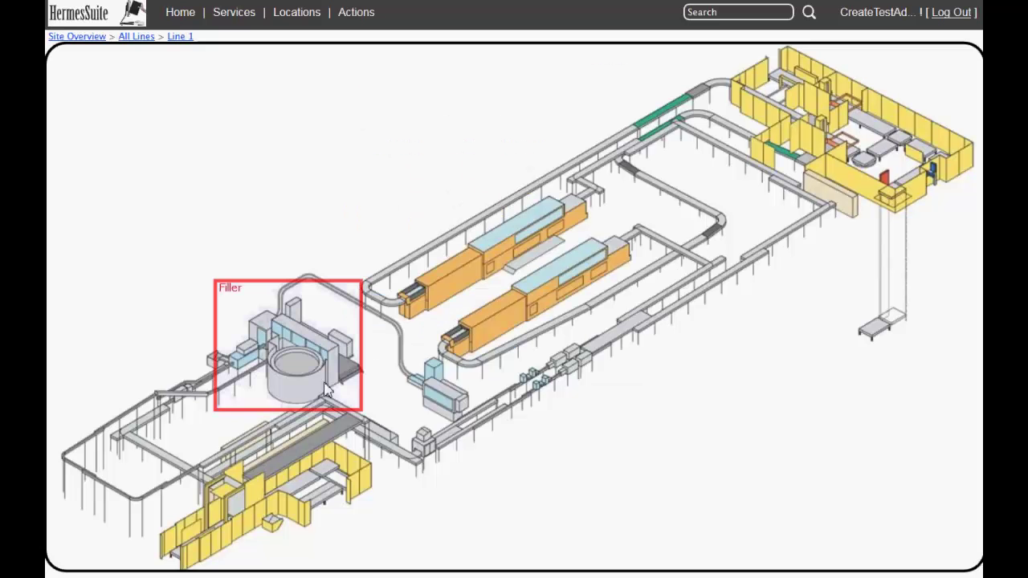
- Open the Depalletiser hotspot's resource list and start adding a resource to it
click(263, 456)
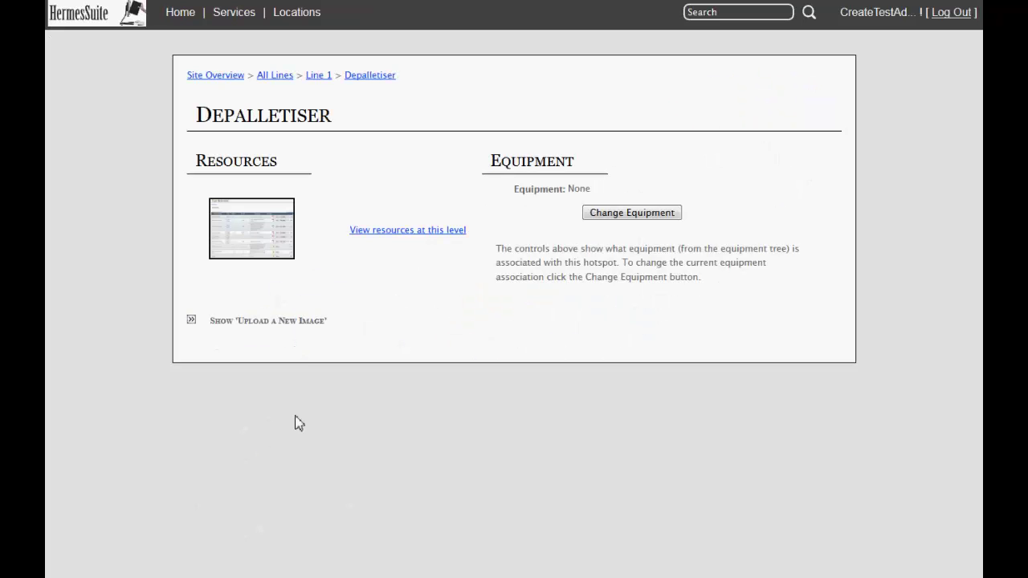
click(271, 231)
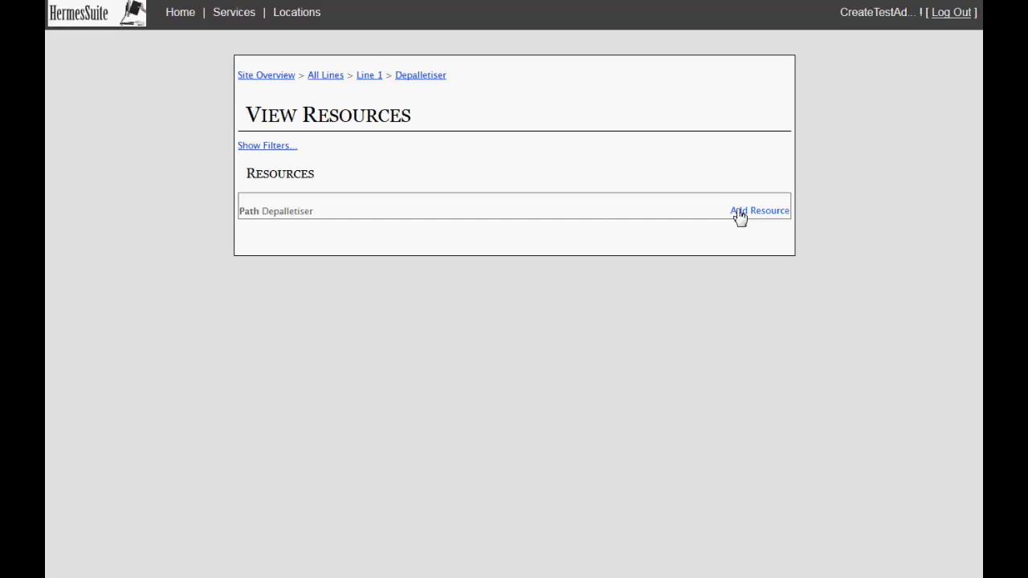
click(737, 209)
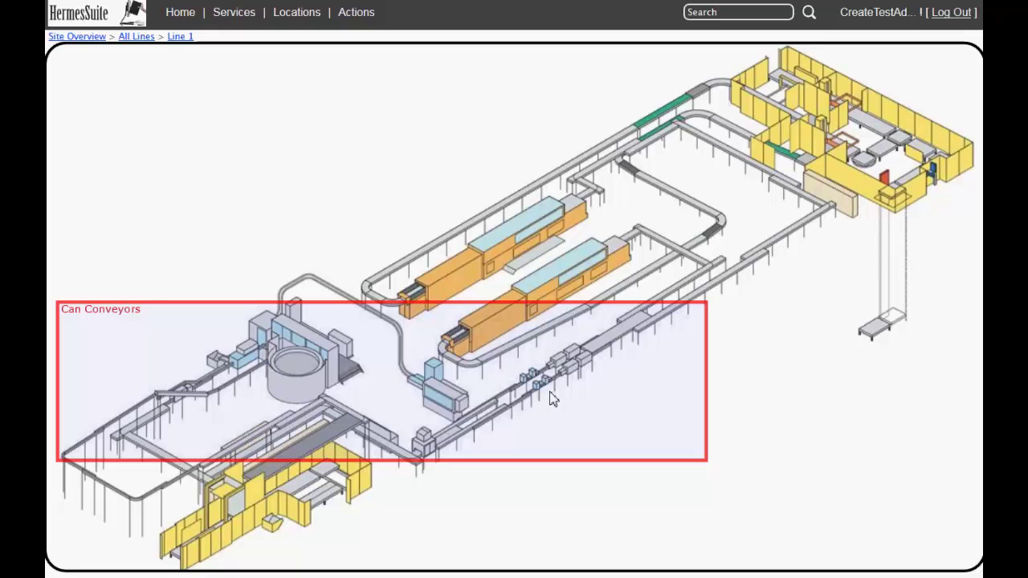
click(686, 294)
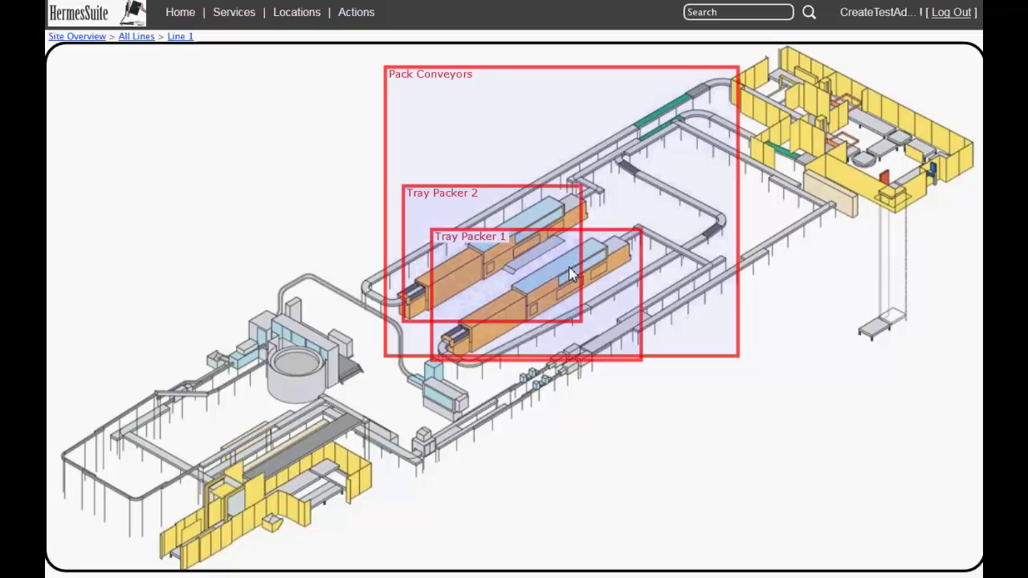